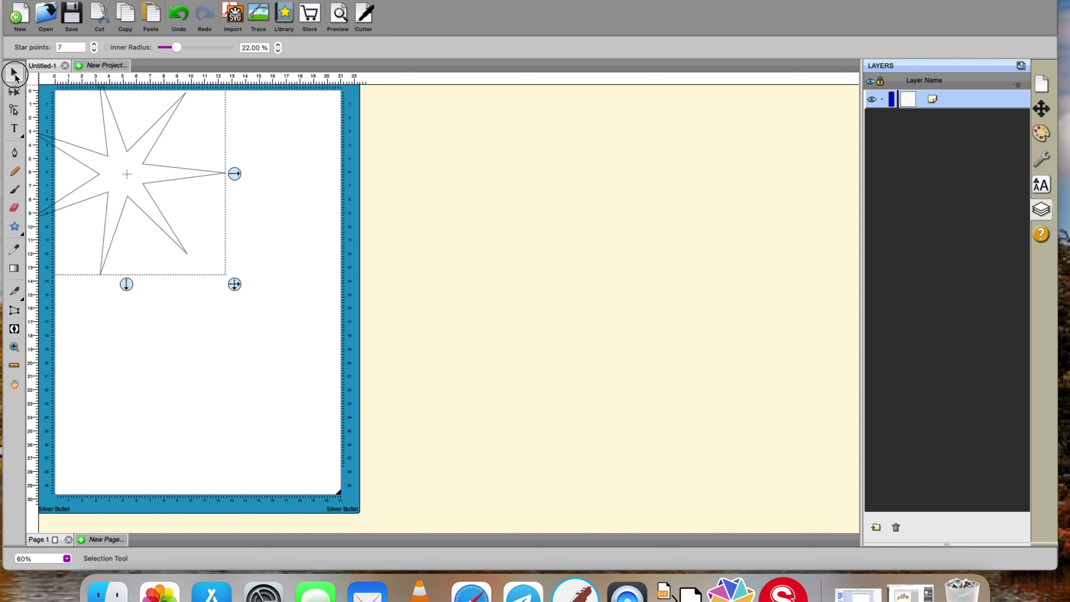
Step: Move the seven-pointed star fully onto the mat, near the middle of the page
click(122, 172)
drag(124, 173, 206, 276)
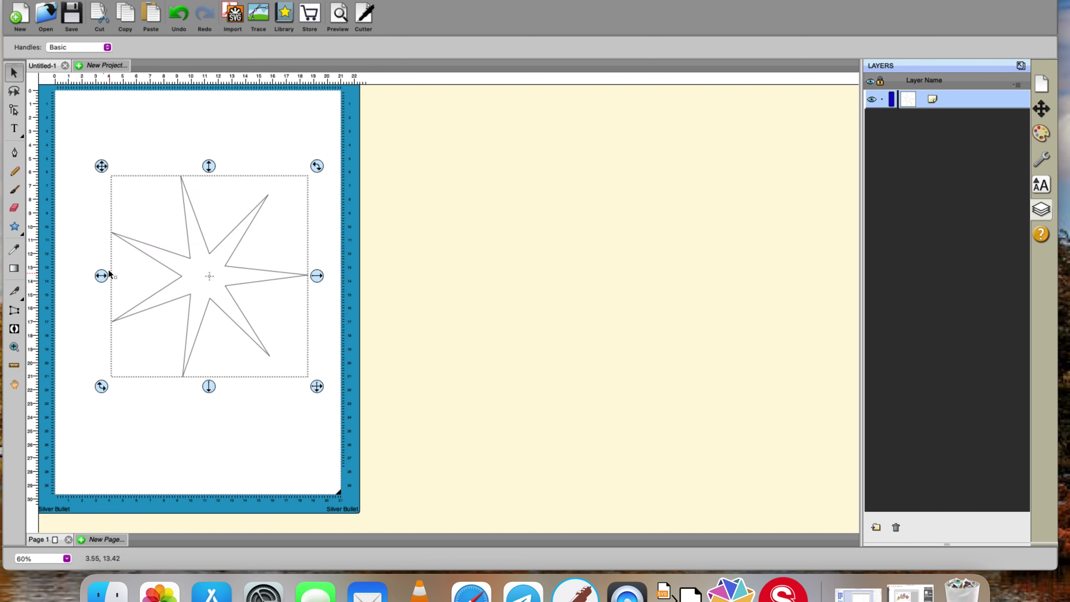
mouse_move(210, 167)
mouse_down()
mouse_move(213, 103)
mouse_move(215, 270)
mouse_move(221, 150)
mouse_up()
mouse_move(101, 262)
mouse_down()
mouse_move(90, 260)
mouse_move(251, 255)
mouse_move(150, 258)
mouse_move(160, 273)
mouse_move(282, 268)
mouse_move(105, 263)
mouse_move(325, 279)
mouse_move(172, 256)
mouse_move(332, 273)
mouse_move(179, 241)
mouse_move(366, 267)
mouse_move(110, 270)
mouse_move(315, 282)
mouse_move(60, 271)
mouse_move(206, 289)
mouse_move(77, 276)
mouse_move(167, 287)
mouse_move(100, 265)
mouse_move(198, 285)
mouse_move(121, 267)
mouse_move(53, 268)
mouse_move(225, 279)
mouse_move(99, 262)
mouse_up()
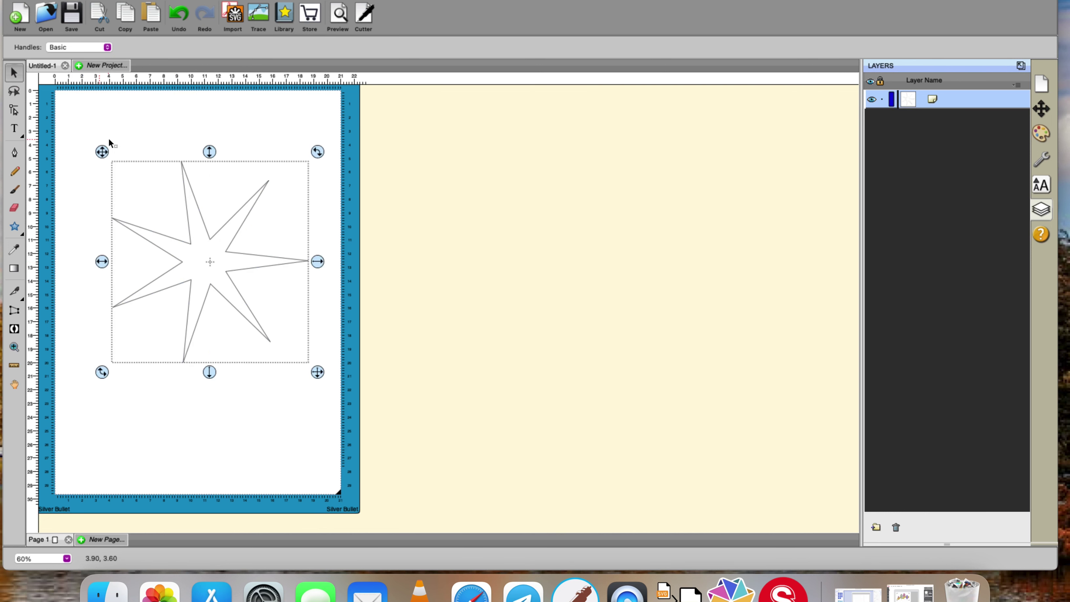
mouse_move(101, 149)
mouse_down()
mouse_move(131, 211)
mouse_move(184, 162)
mouse_move(97, 174)
mouse_move(146, 172)
mouse_move(100, 155)
mouse_up()
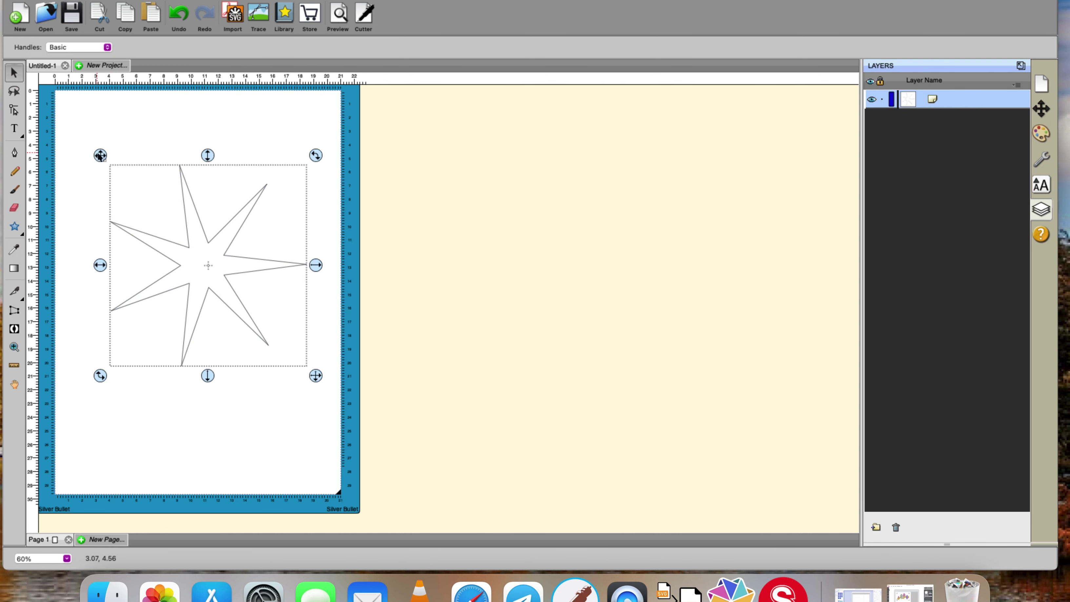
Step: Rotate the seven-pointed star so one point faces straight down, and enlarge it to about 15.7 by 15.4 cm
drag(324, 156, 305, 122)
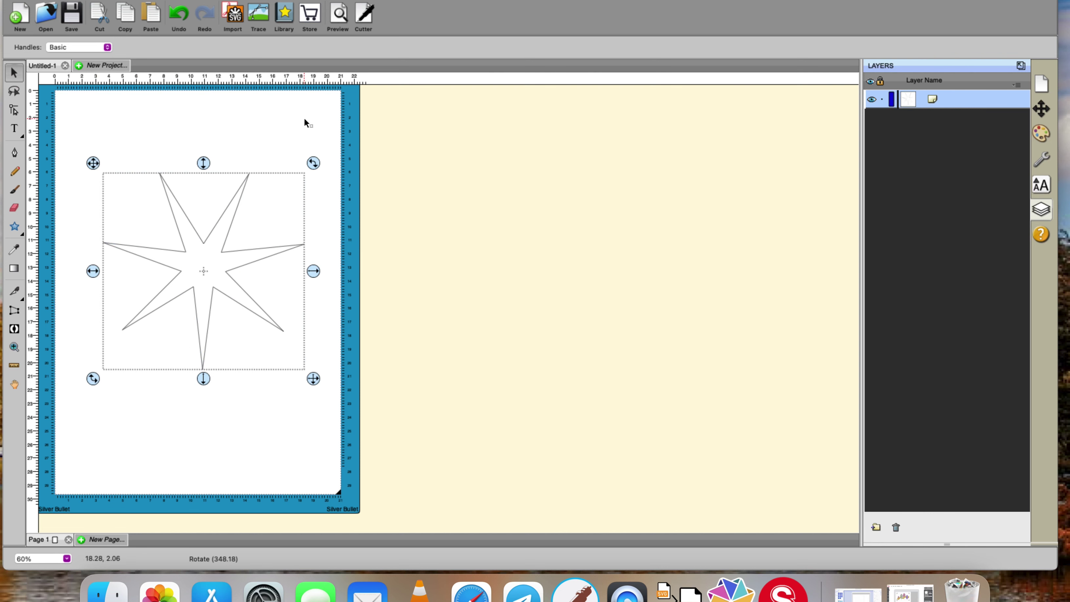
drag(313, 378, 329, 352)
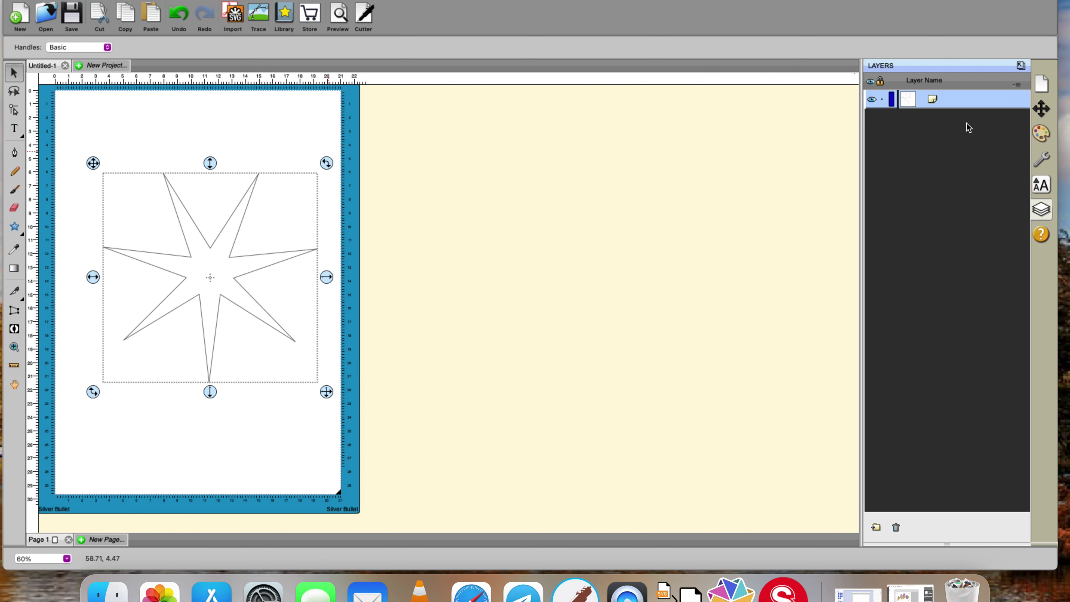
Step: Turn off Keep proportions and stretch the star freely to about 16.8 cm wide and 21.7 cm high
click(1042, 110)
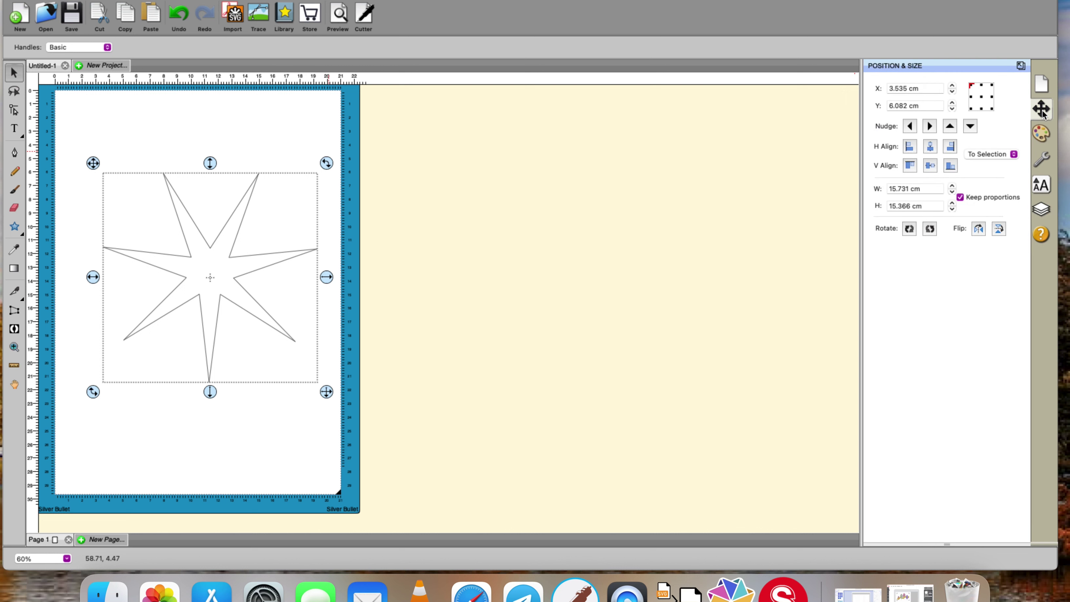
click(962, 200)
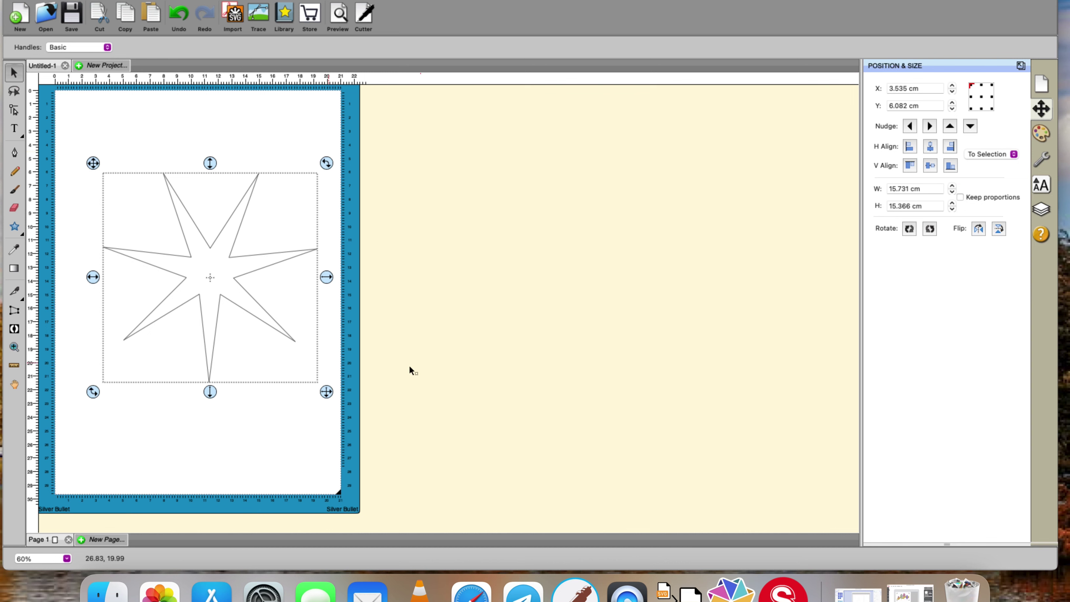
drag(328, 392, 378, 386)
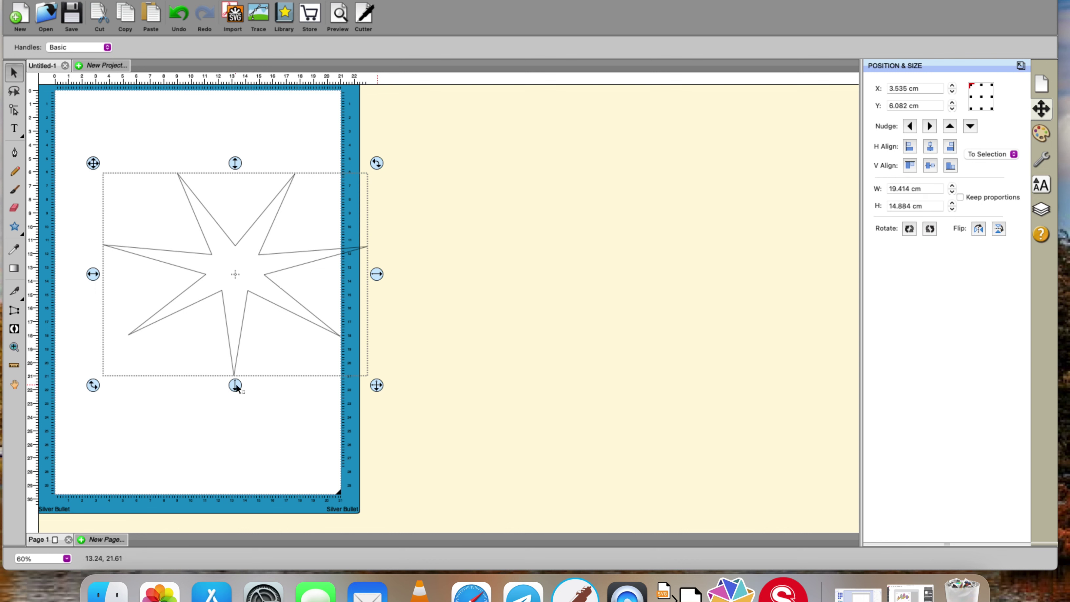
drag(235, 386, 235, 480)
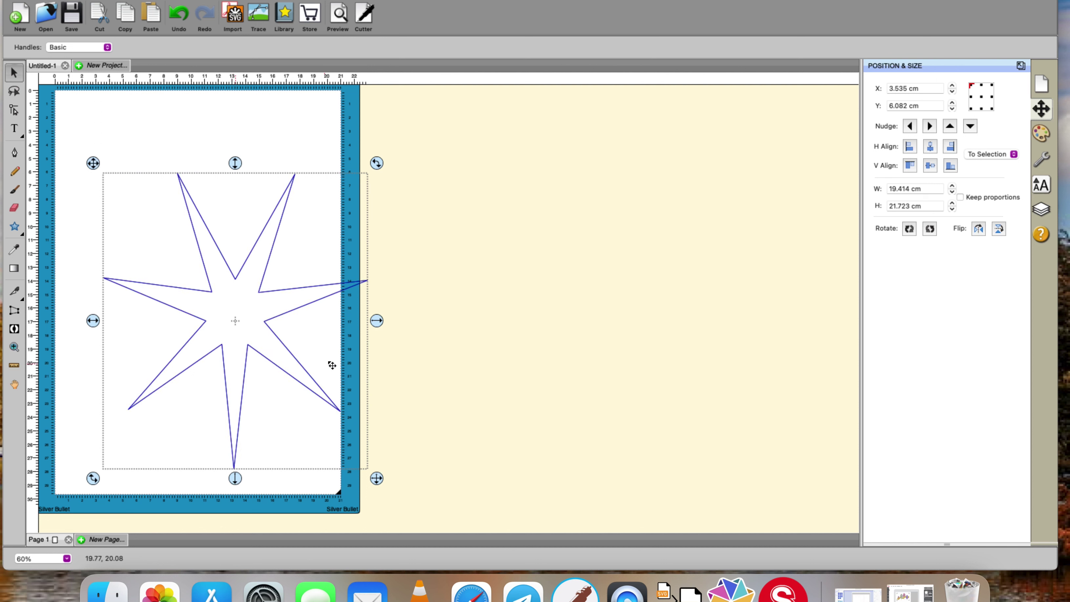
drag(378, 320, 563, 314)
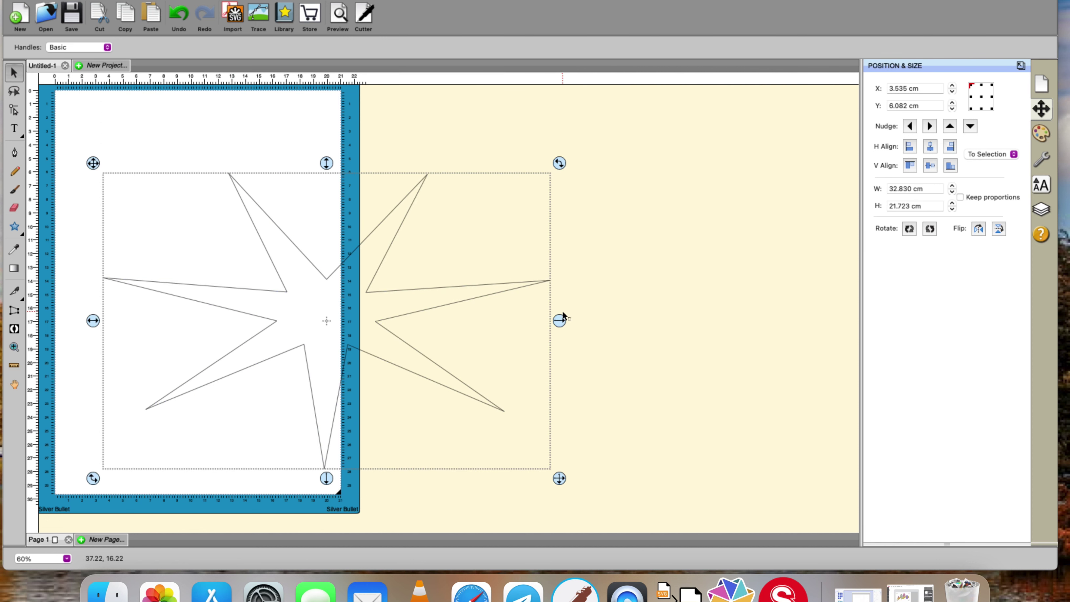
drag(563, 322, 341, 321)
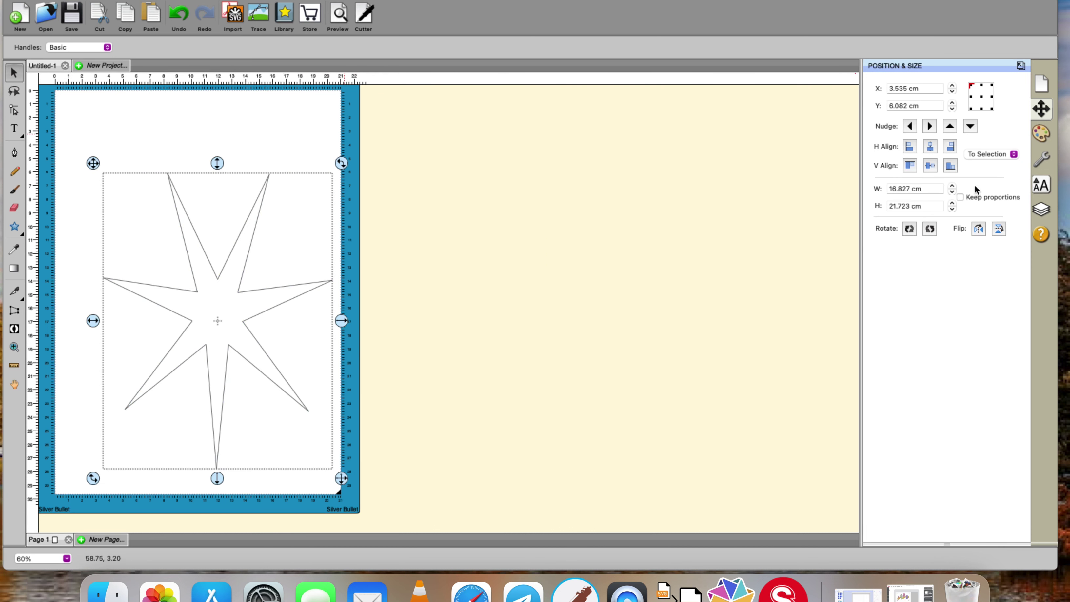
Step: Turn Keep proportions back on and scale the star down to about 12 by 15.6 cm
click(961, 197)
drag(342, 478, 267, 385)
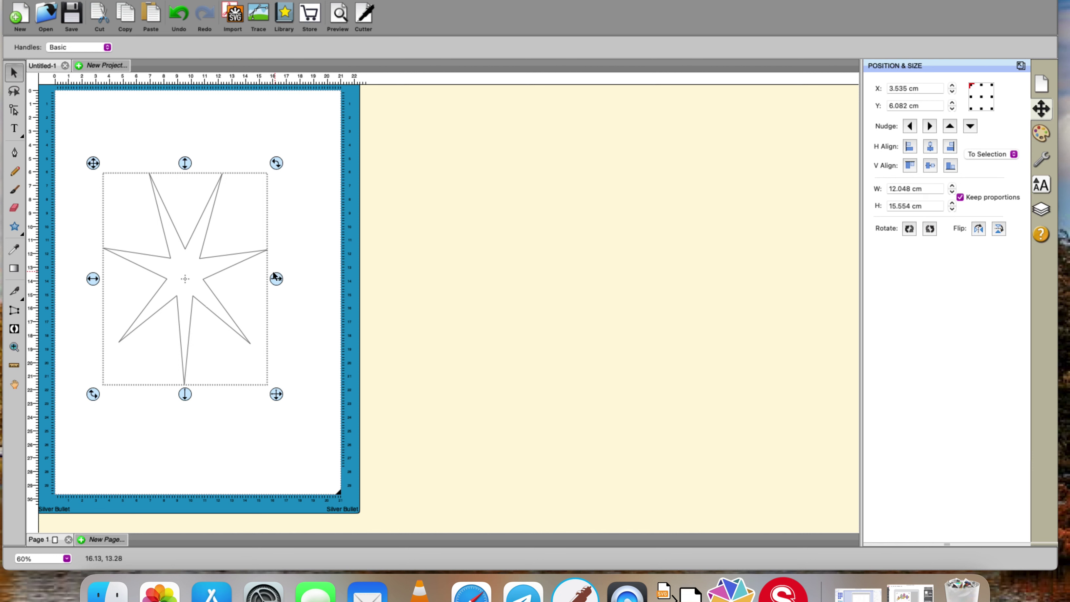
Step: Delete the stretched star and draw a new seven-pointed star about 11.2 cm wide in the page's upper left area
key(Delete)
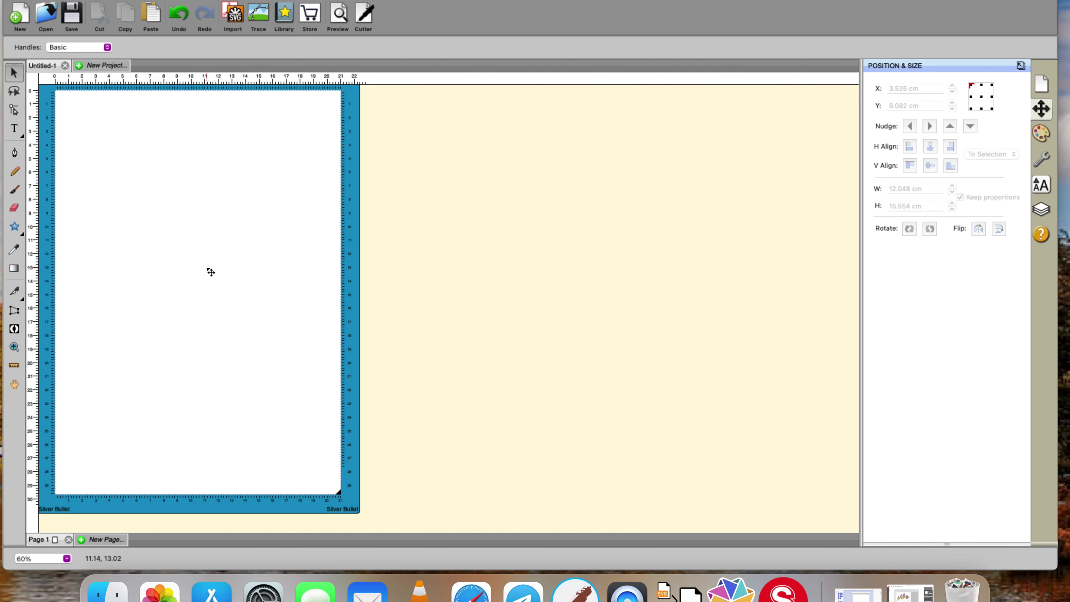
click(15, 226)
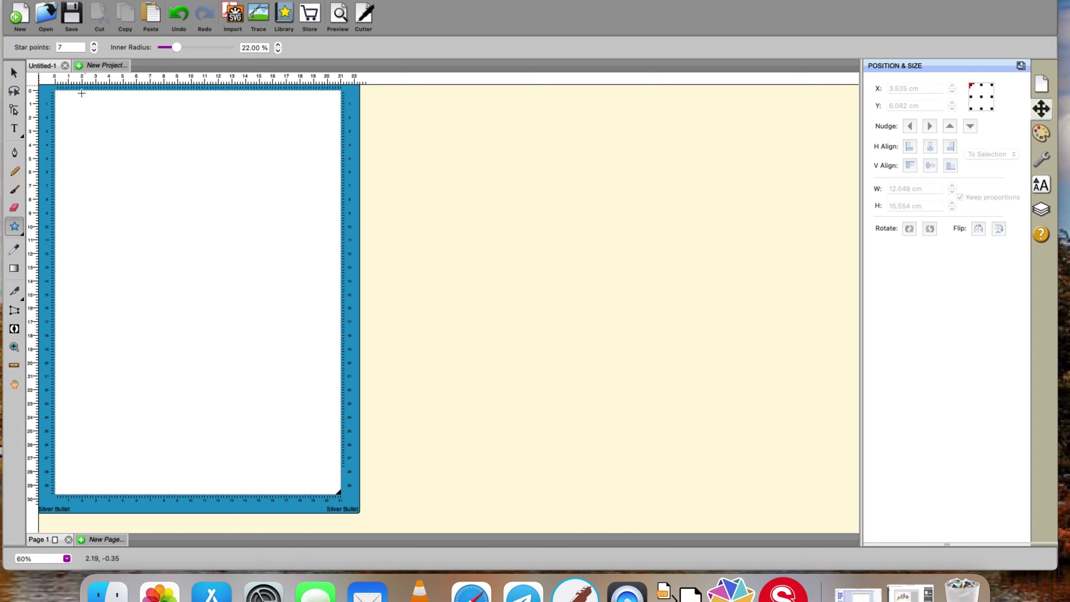
drag(138, 199, 185, 265)
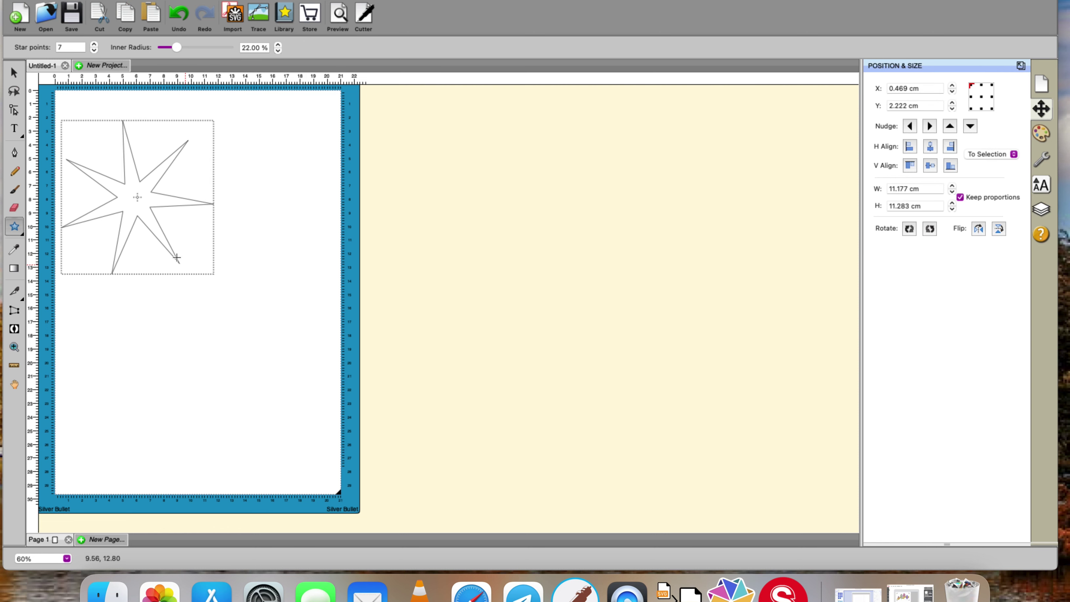
Step: Set the new star to 6 points with an inner radius of 50%
click(94, 44)
click(95, 45)
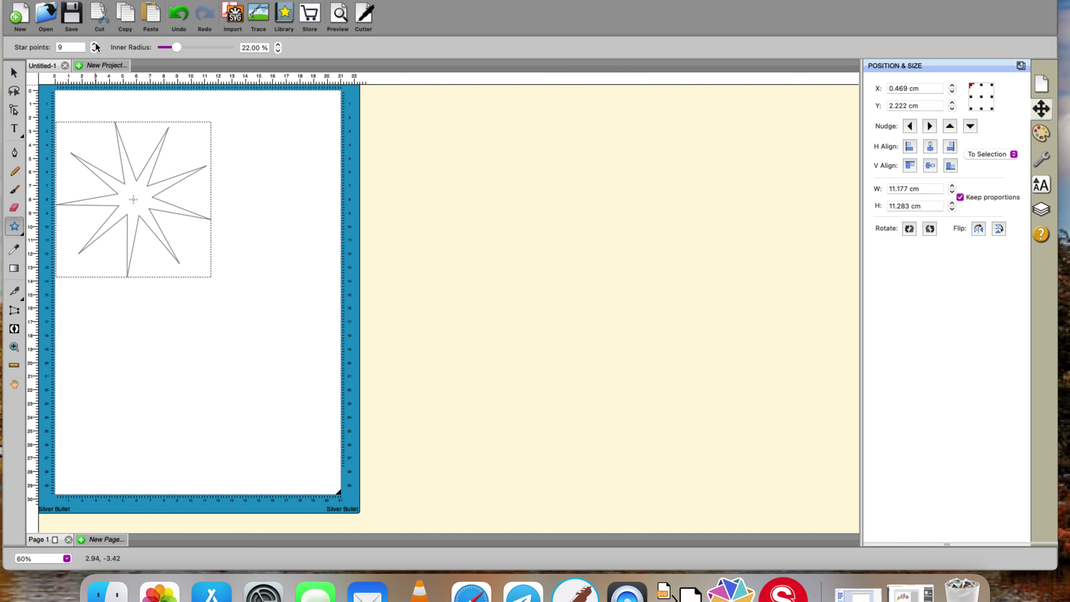
click(95, 50)
click(95, 50)
click(94, 50)
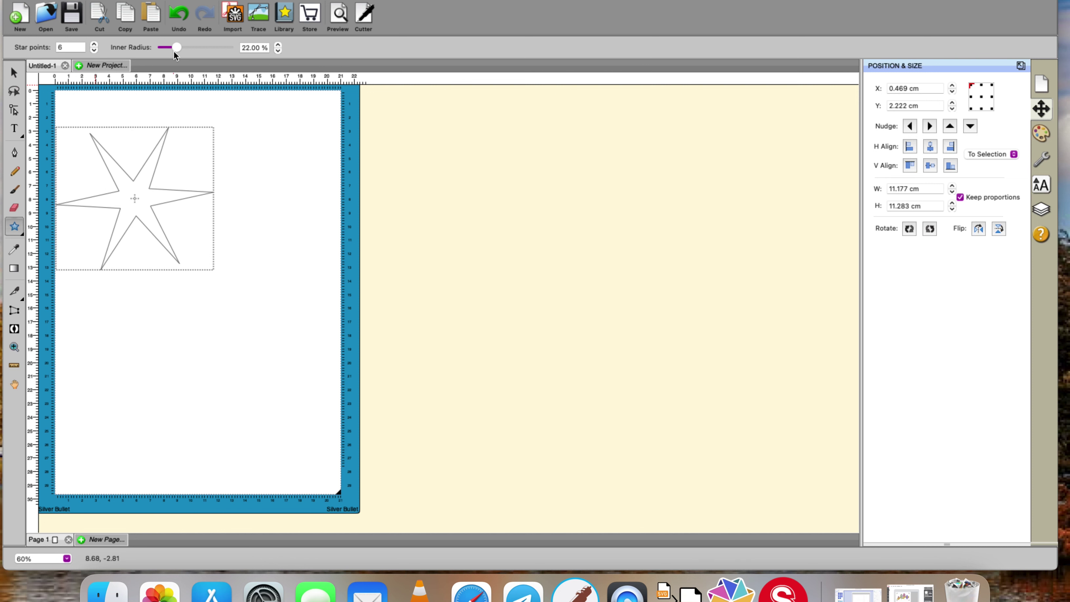
drag(175, 50, 197, 52)
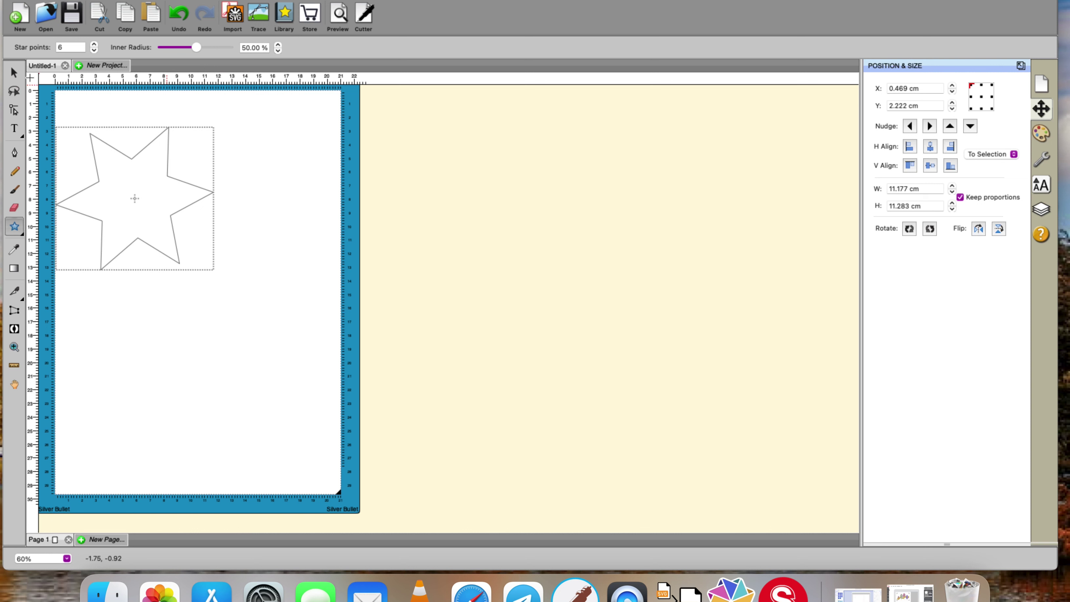
Step: Move the six-pointed star to the middle of the page
click(13, 73)
drag(132, 182, 228, 275)
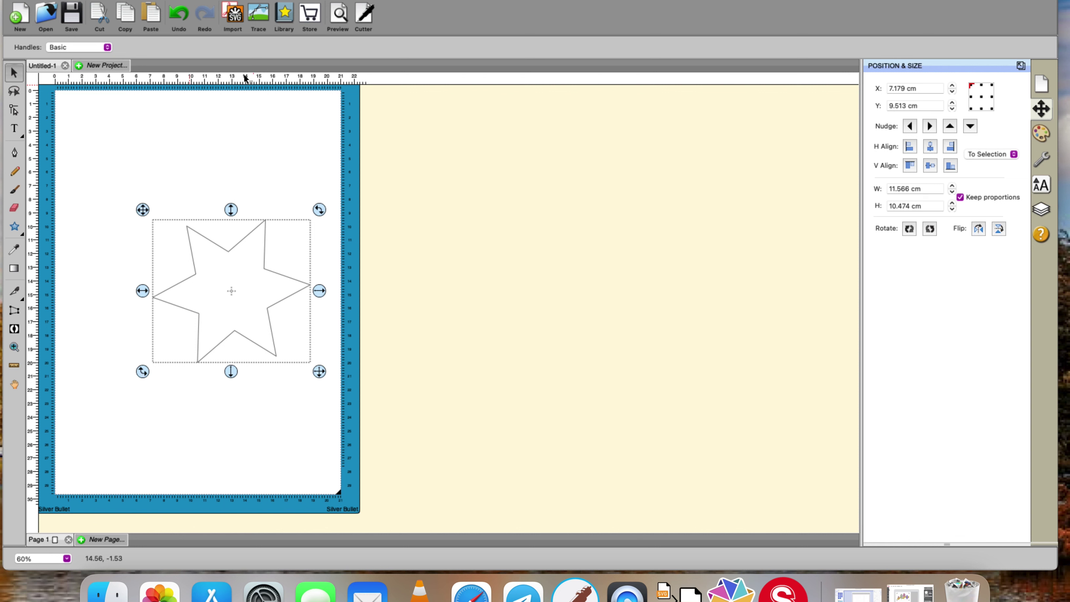
Step: Draw a ten-pointed star about 11.6 by 12.1 cm with a 50% inner radius, and place it overlapping the six-pointed star
click(14, 226)
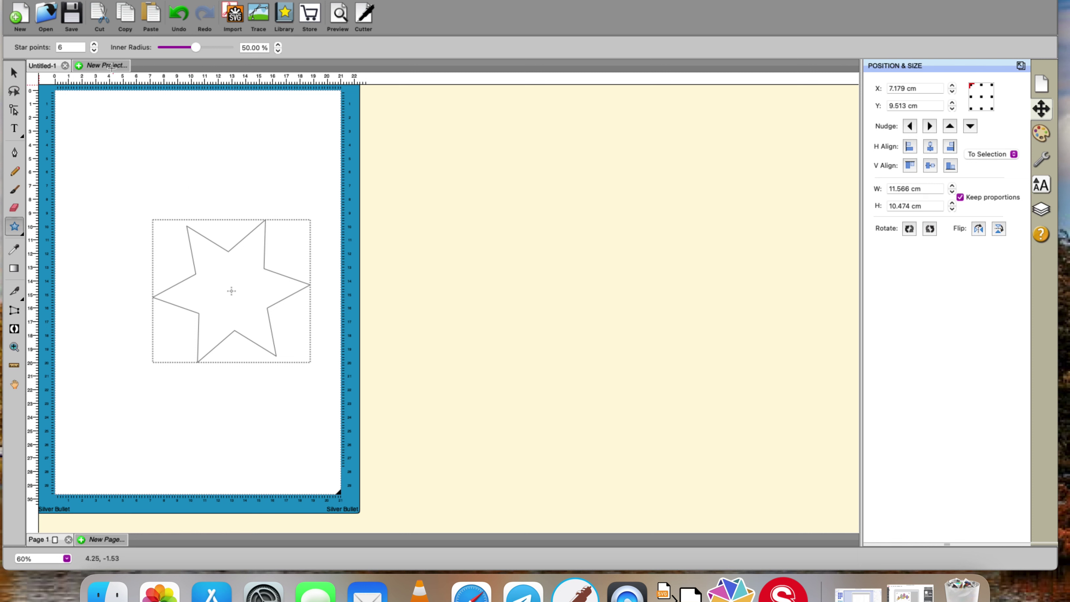
click(94, 44)
click(94, 44)
drag(141, 146, 189, 206)
click(14, 72)
drag(127, 133, 195, 241)
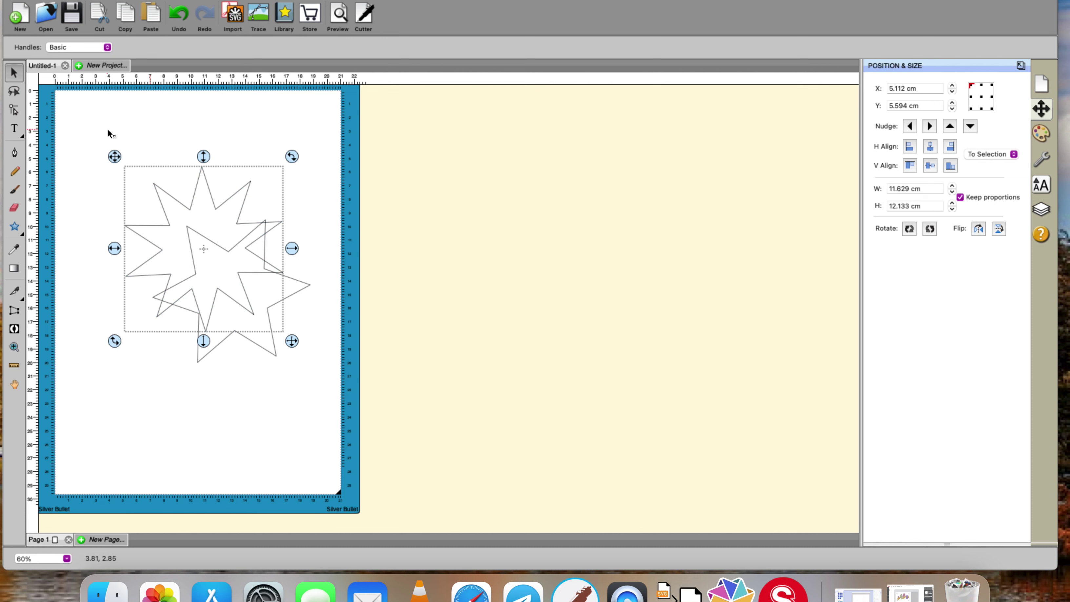
Step: Move the ten-pointed star off the mat onto the empty workspace beside it
drag(177, 203, 441, 233)
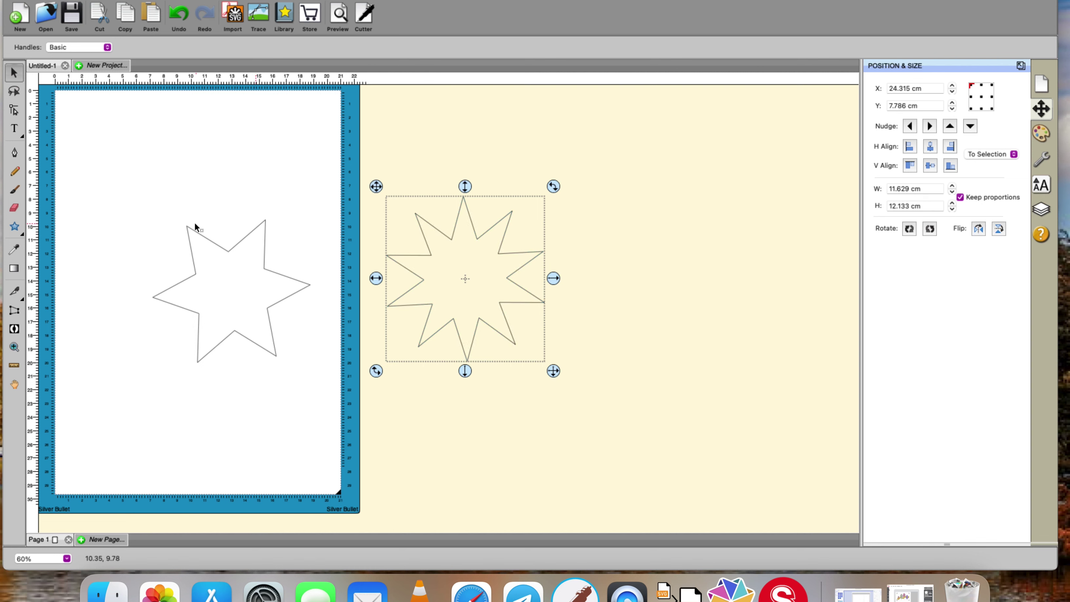
drag(508, 278, 539, 281)
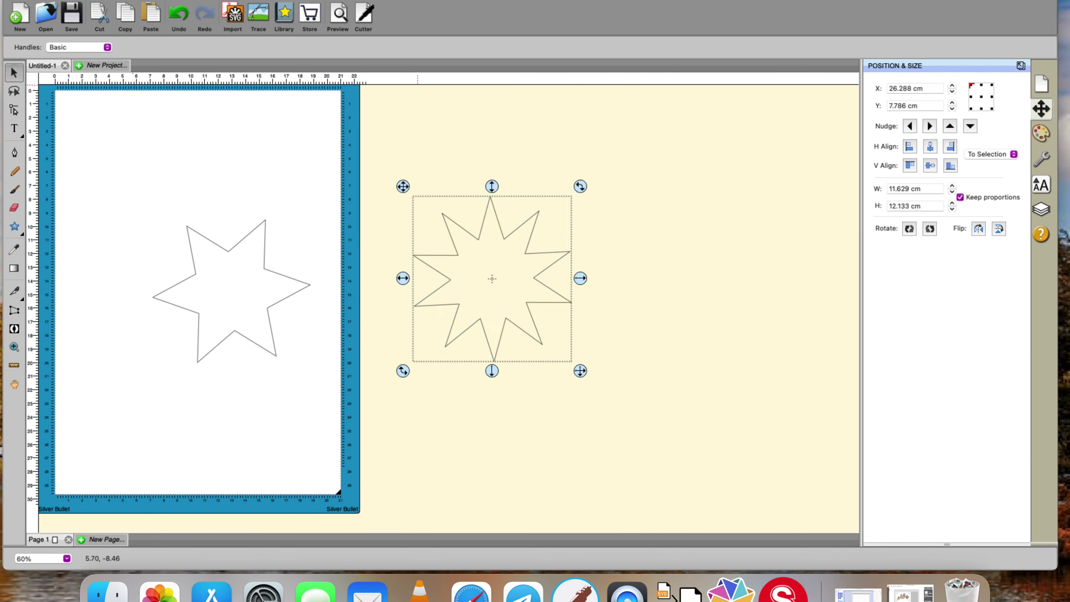
Step: Review the editing preferences for keeping objects on the mat and keeping proportions
click(55, 1)
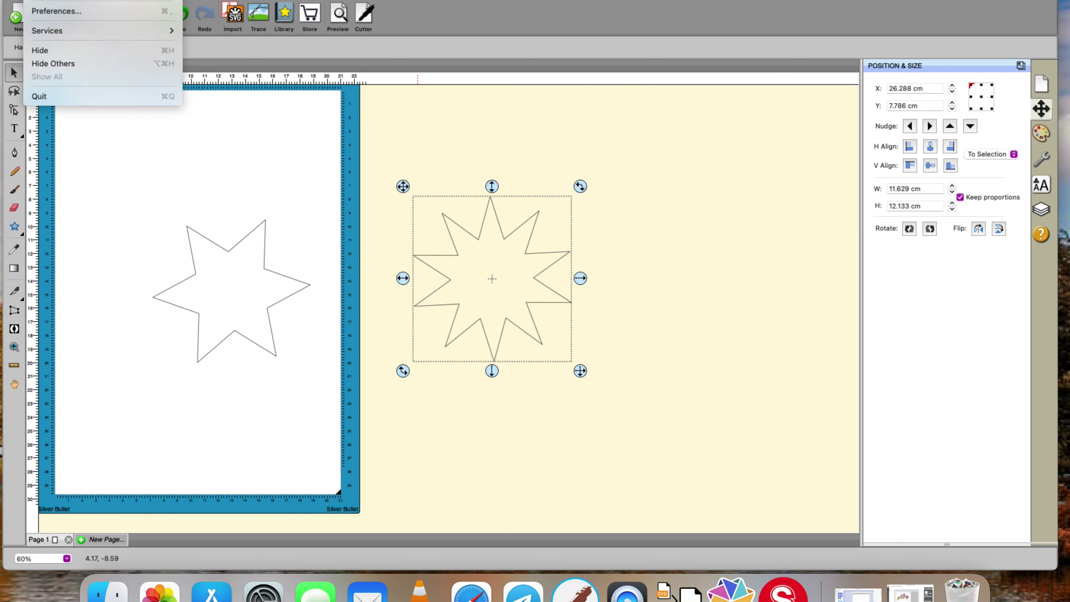
click(101, 9)
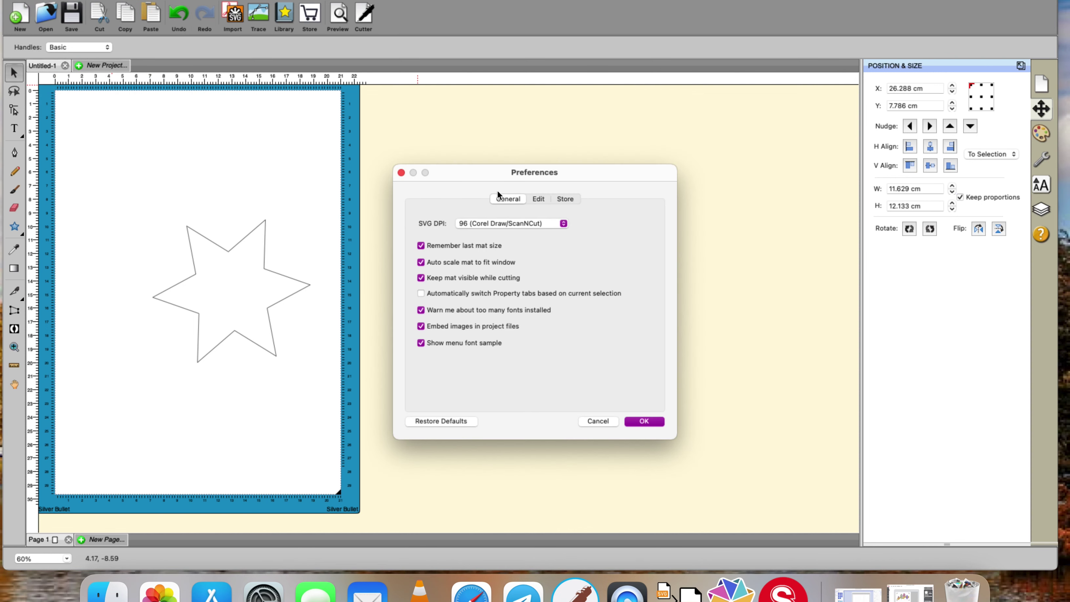
click(538, 199)
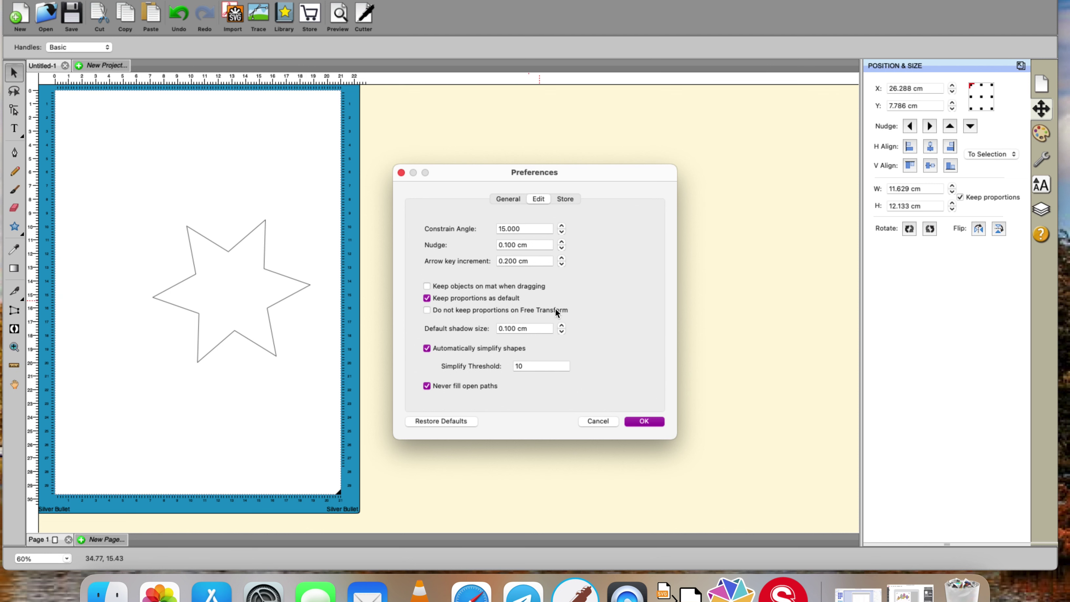
click(641, 421)
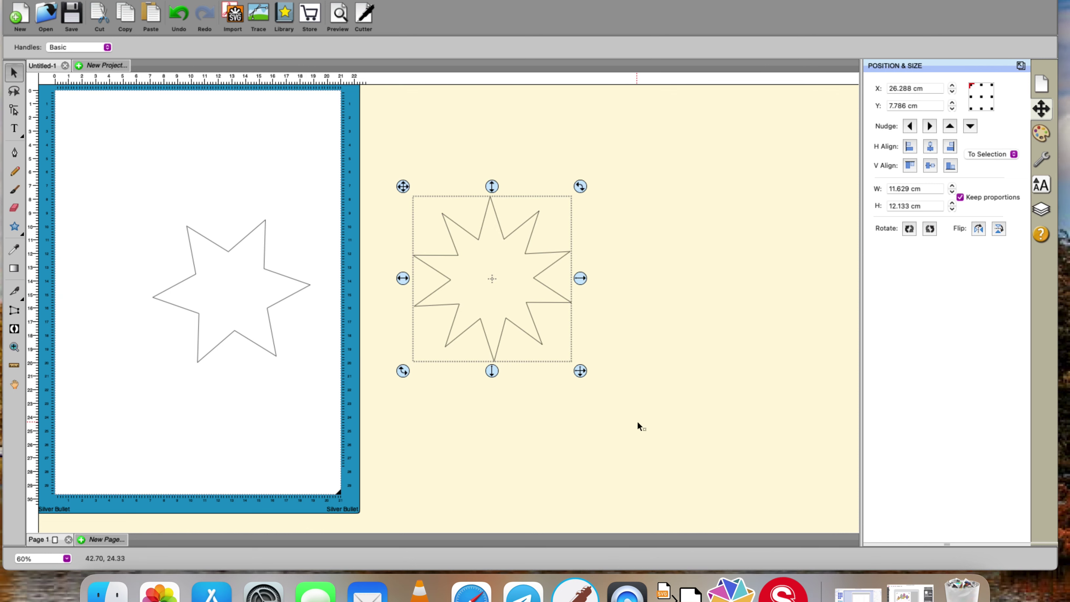
Step: Move the ten-pointed star back onto the page over the six-pointed star and give it a solid red fill
drag(545, 302, 310, 281)
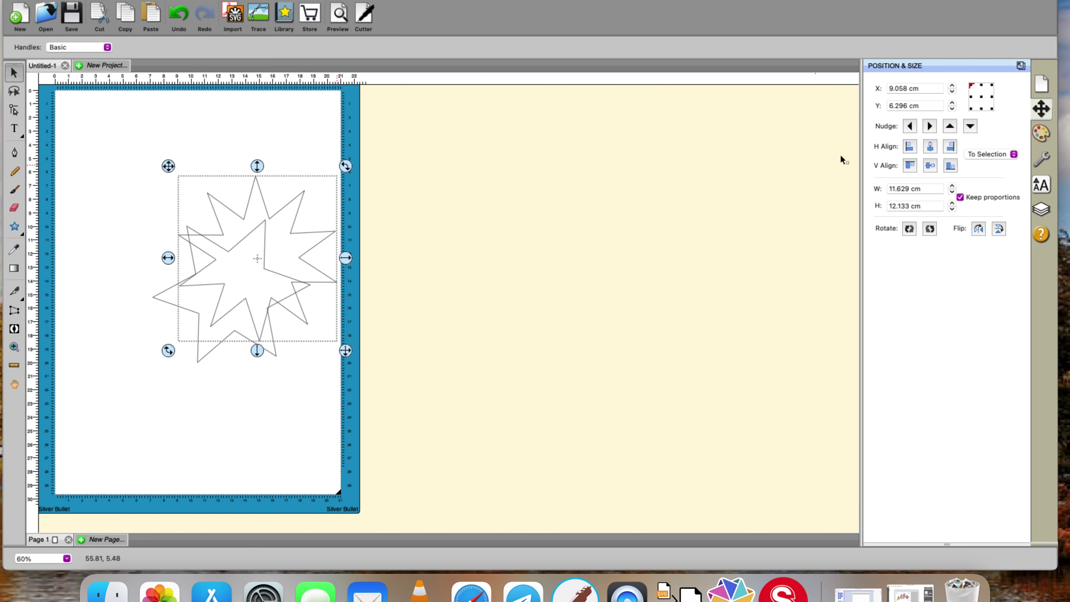
click(1041, 134)
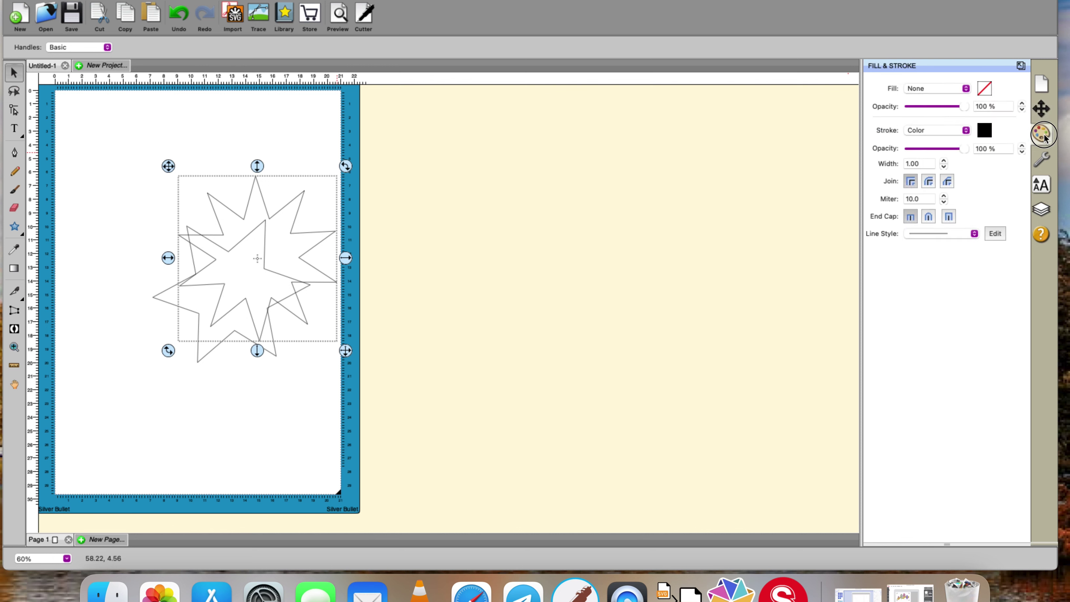
click(965, 90)
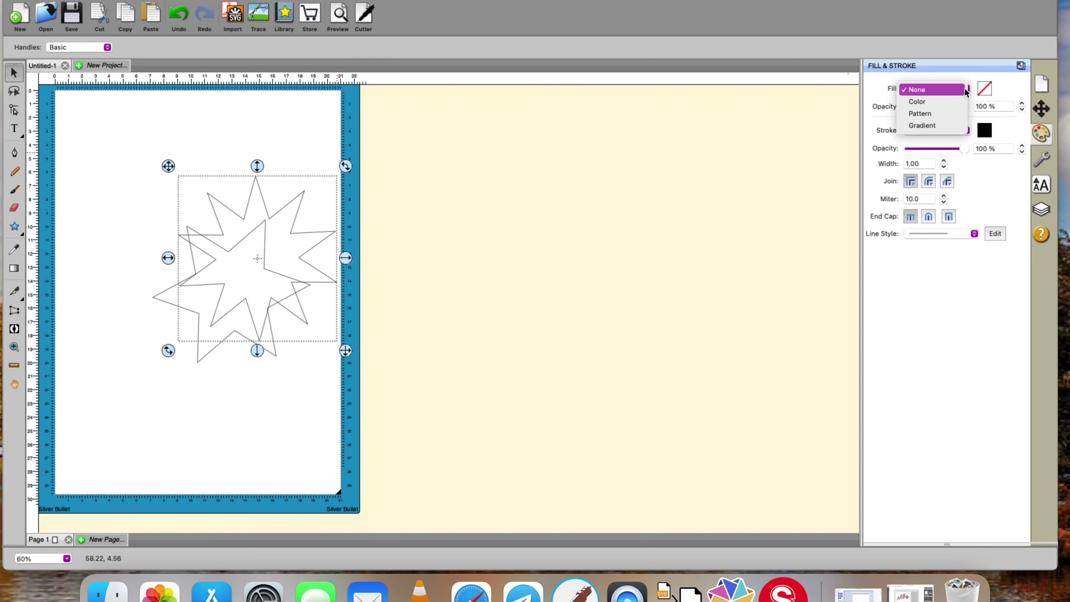
click(929, 103)
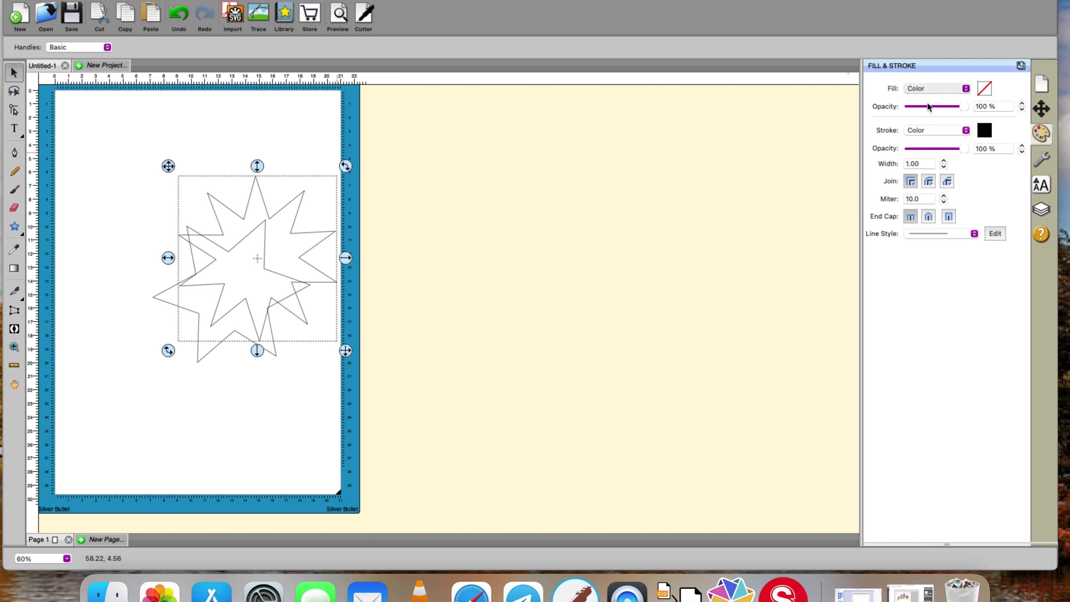
click(966, 89)
click(954, 102)
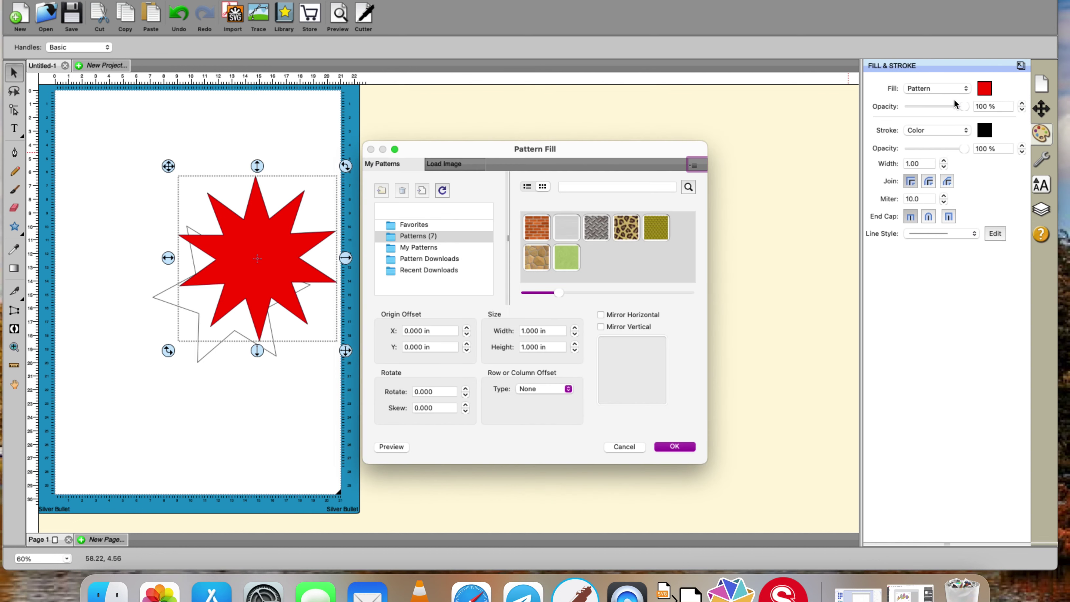
click(622, 447)
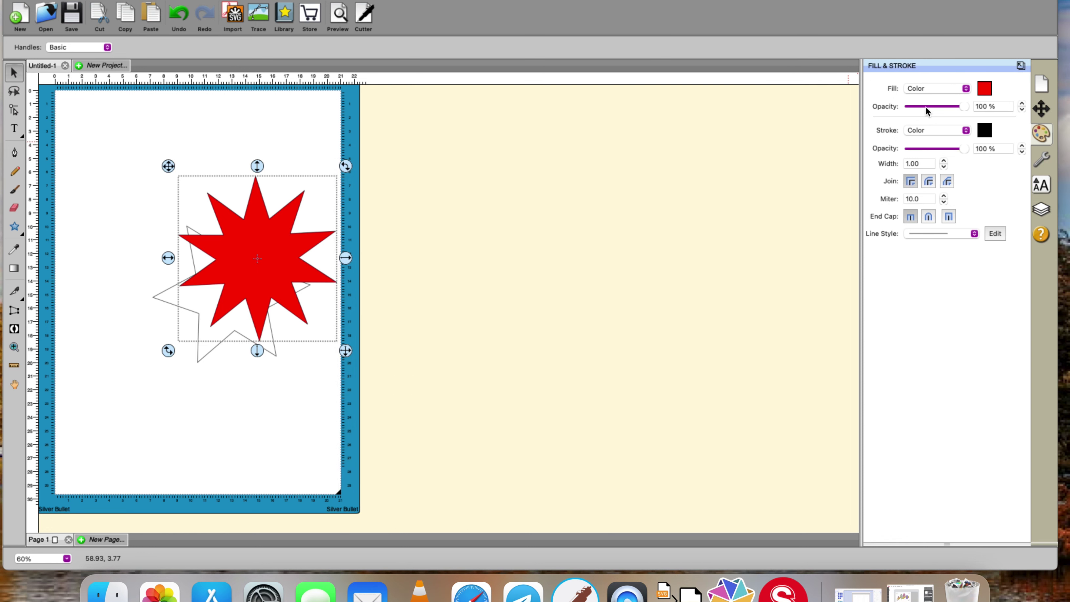
Step: Change the ten-pointed star's fill to a black-to-white gradient
click(966, 88)
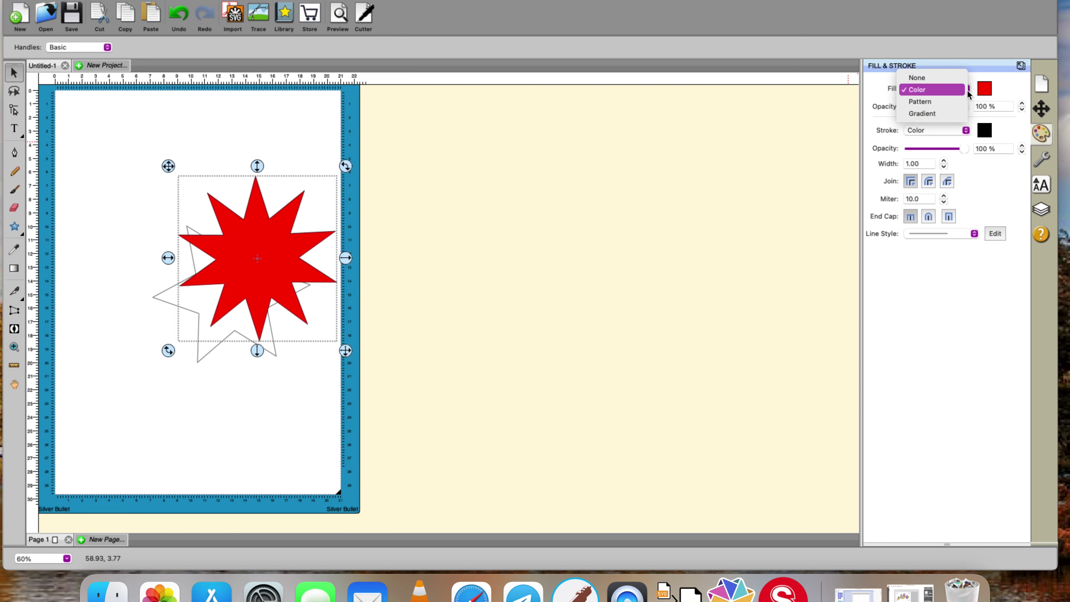
click(955, 116)
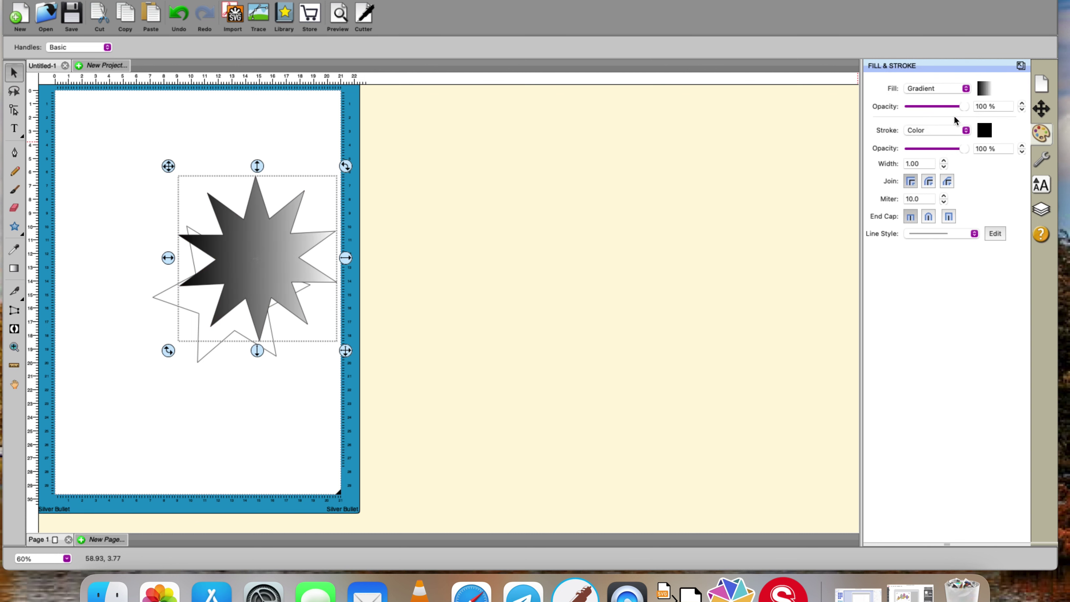
Step: Remove the gradient fill from the ten-pointed star so that its fill type is None
click(966, 92)
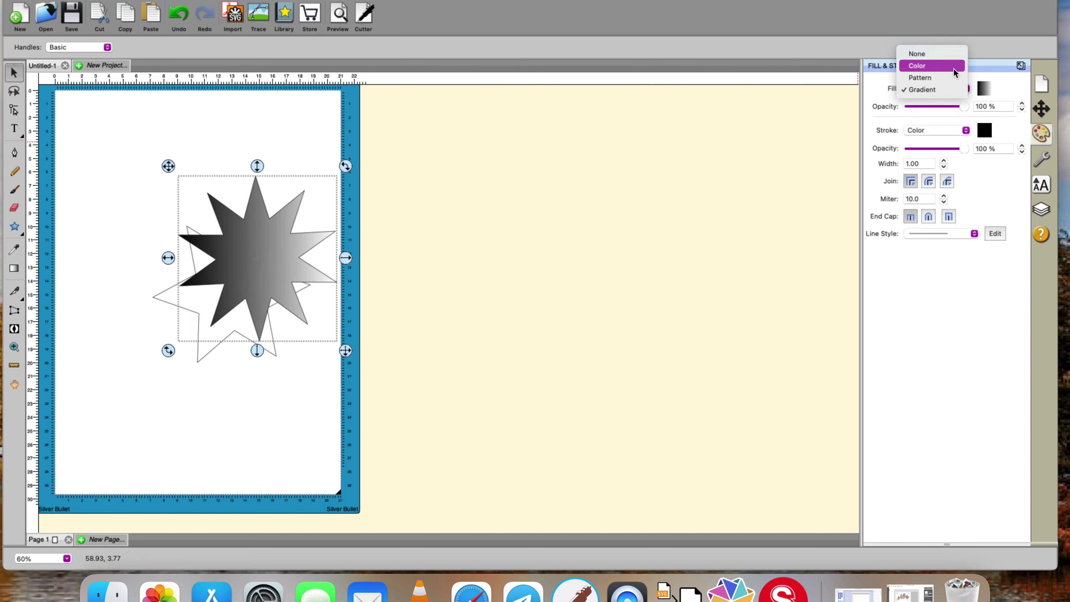
click(948, 44)
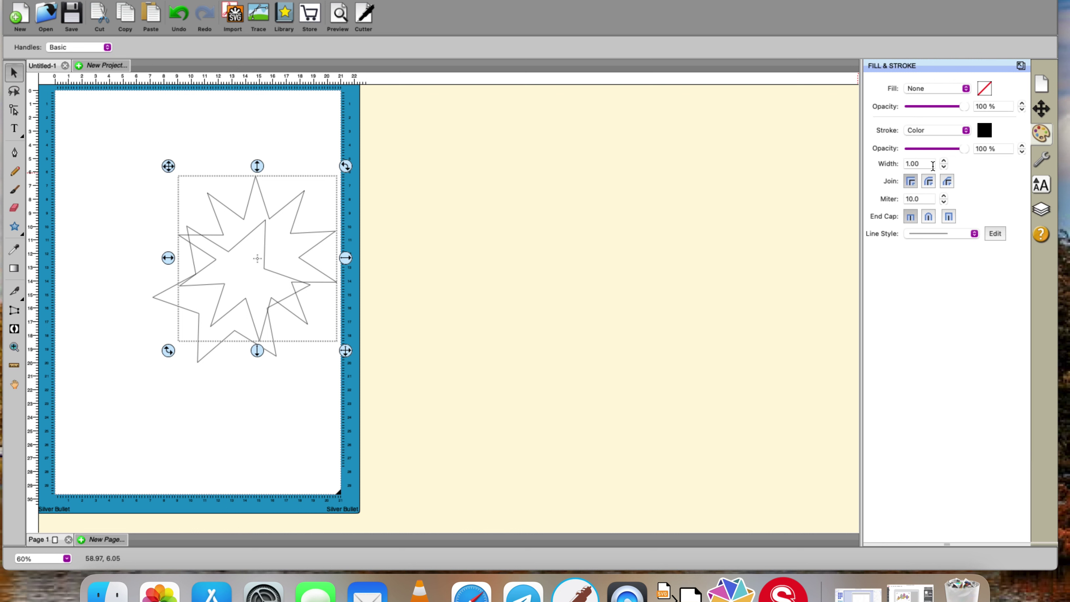
Step: Increase the ten-pointed star's stroke width to 11.00
click(943, 161)
click(943, 161)
click(944, 161)
click(943, 161)
click(943, 161)
click(944, 161)
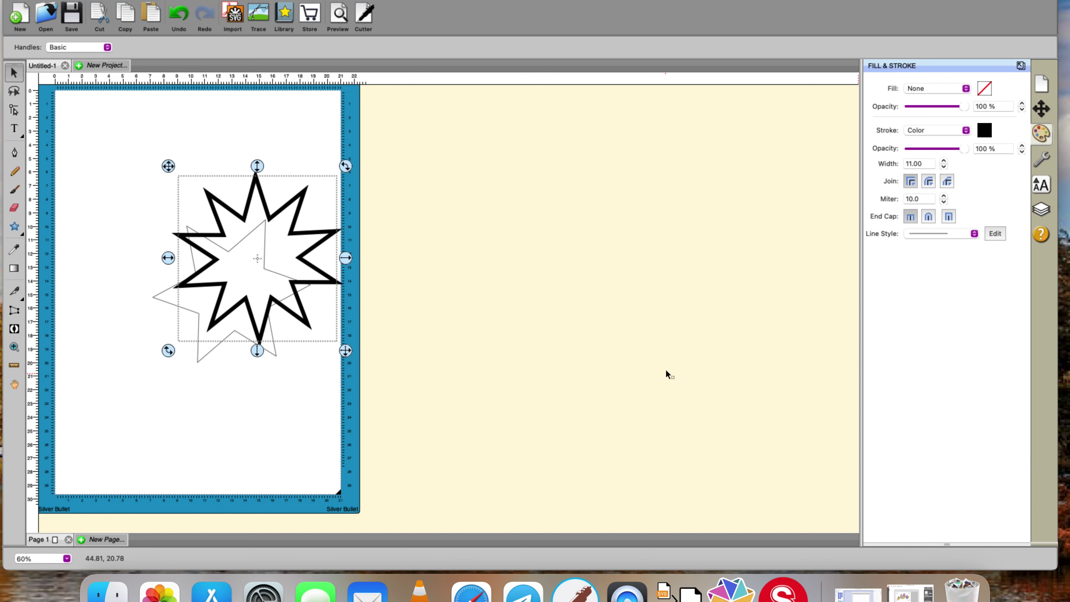
Step: Reduce the ten-pointed star's stroke width to 1.00 and move the star toward the page's upper-left area
click(944, 167)
click(945, 168)
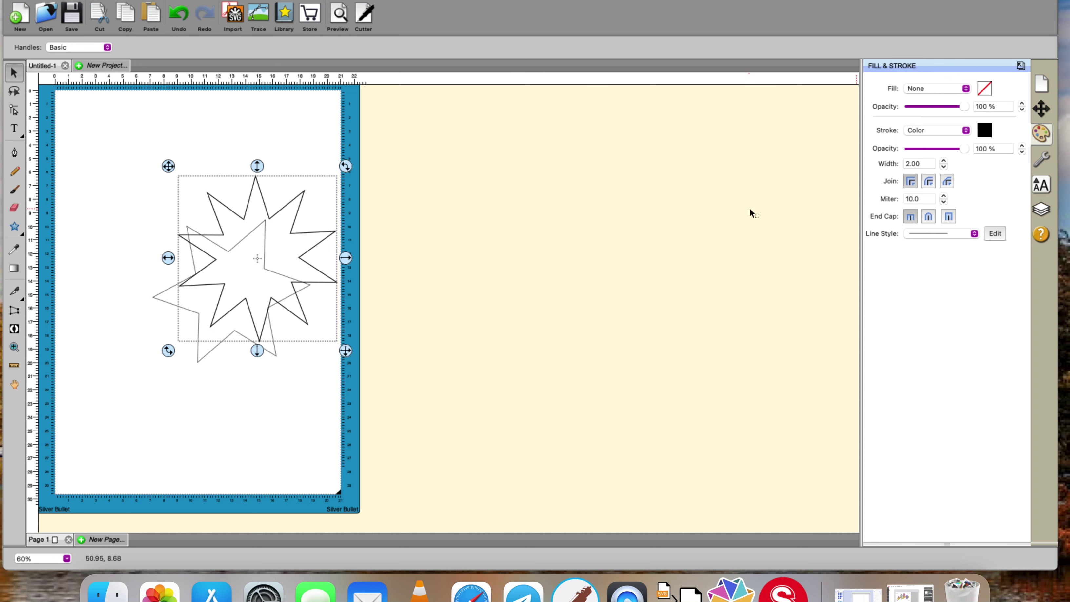
click(944, 168)
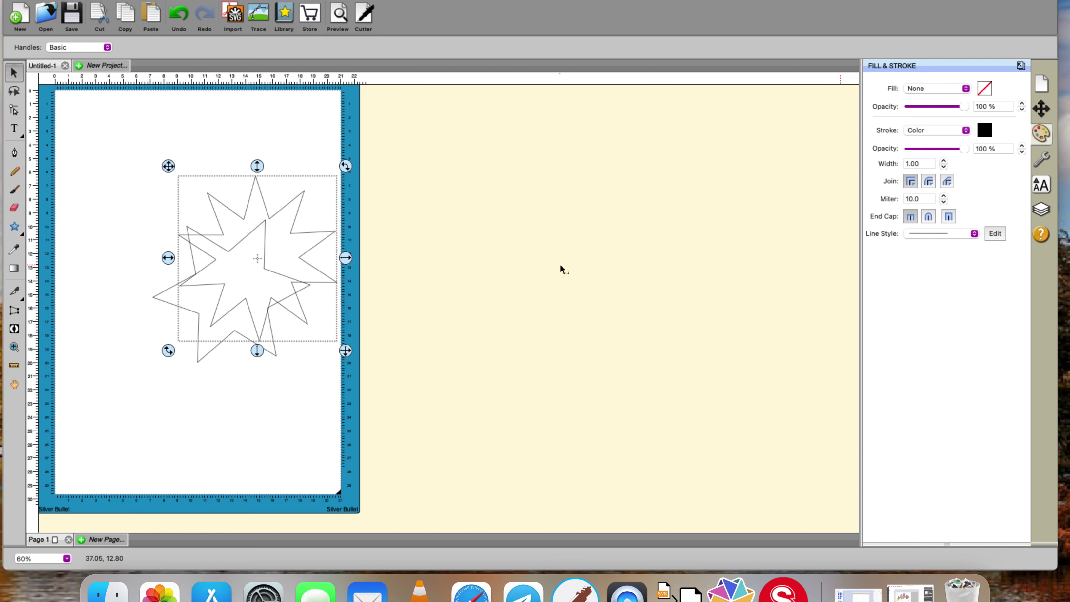
drag(269, 253, 222, 212)
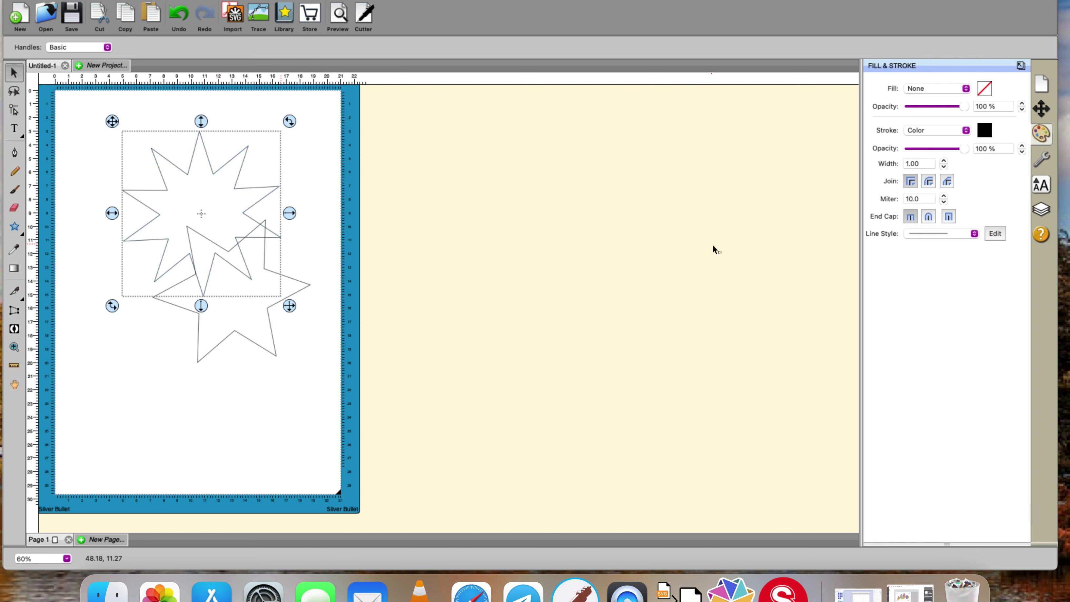
Step: Try a dashed line style on the ten-pointed star's outline, and undo it
click(975, 237)
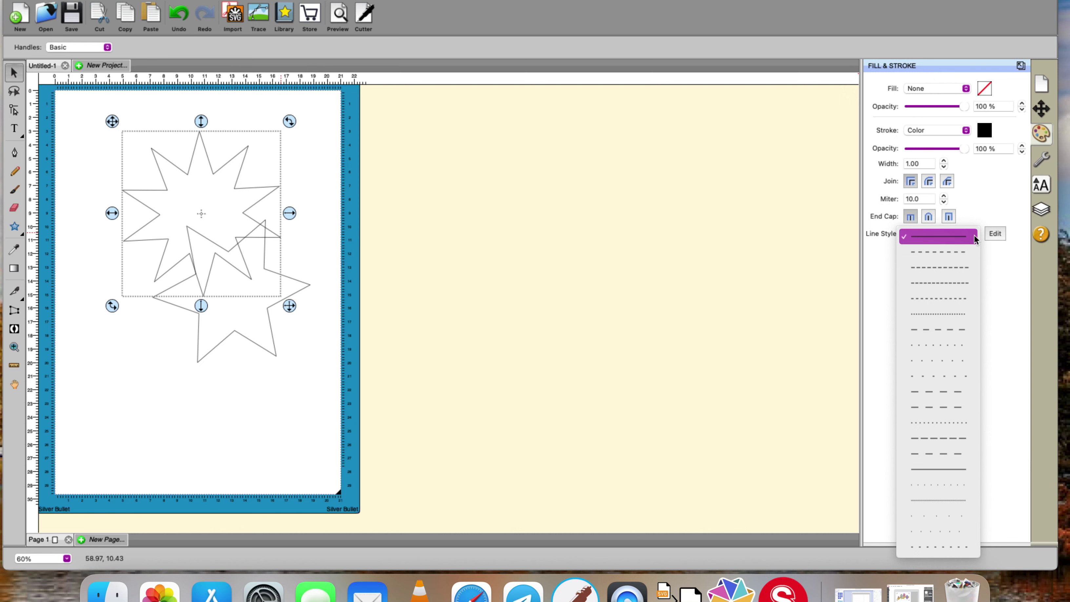
click(965, 391)
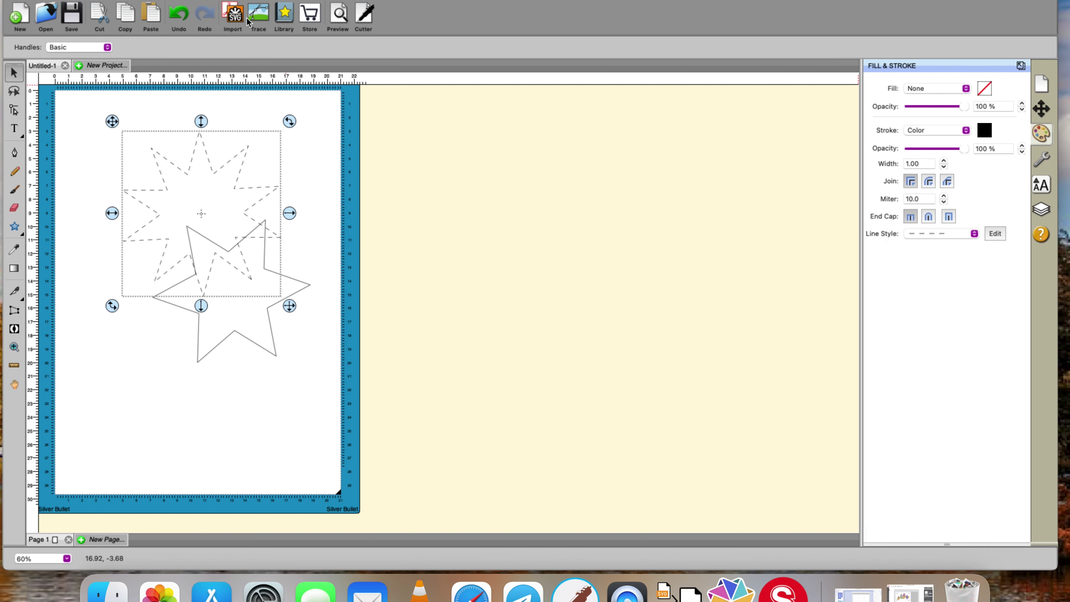
click(177, 16)
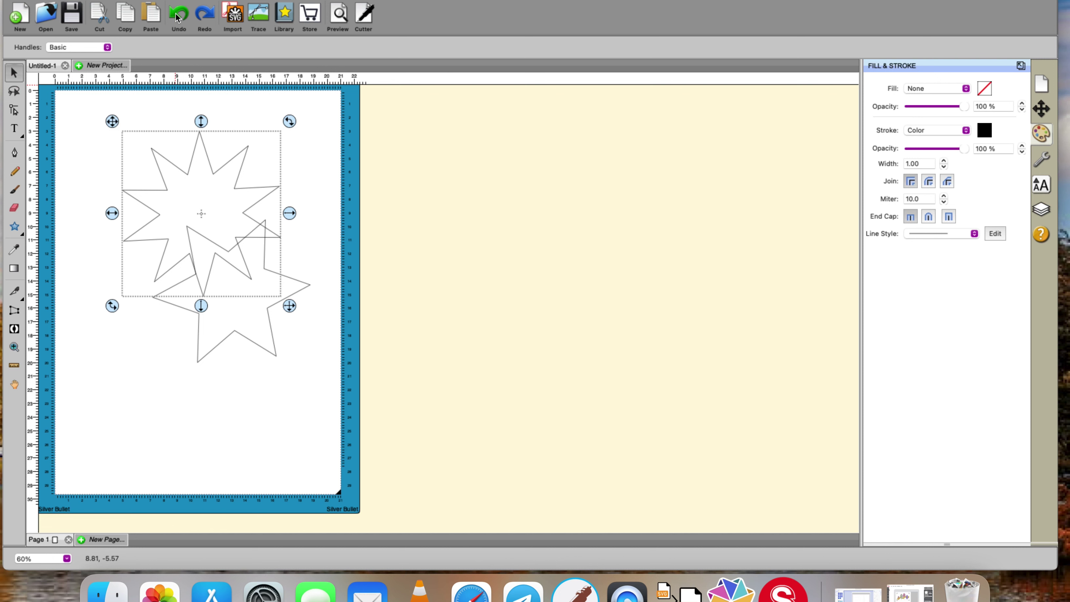